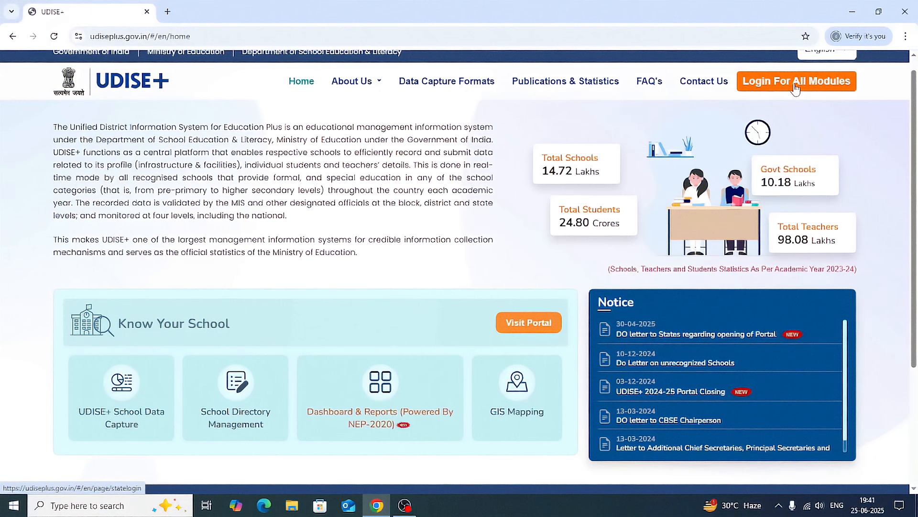
Open the Students Module login for the state RAJASTHAN from the login page for all modules.
scroll(795, 87, up, 1)
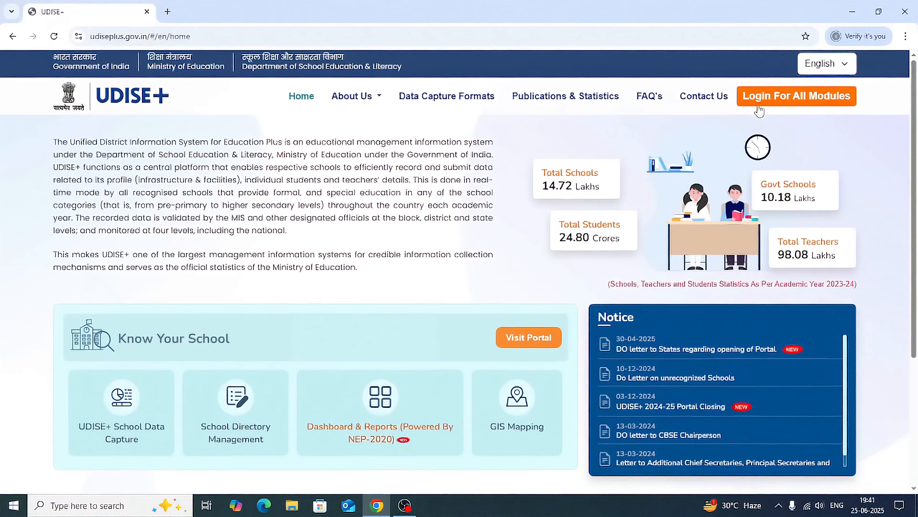
click(771, 105)
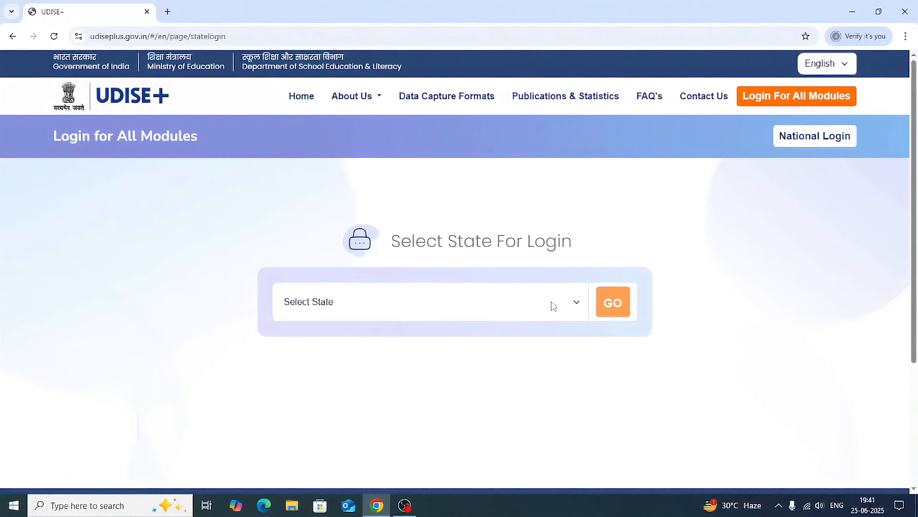
click(576, 303)
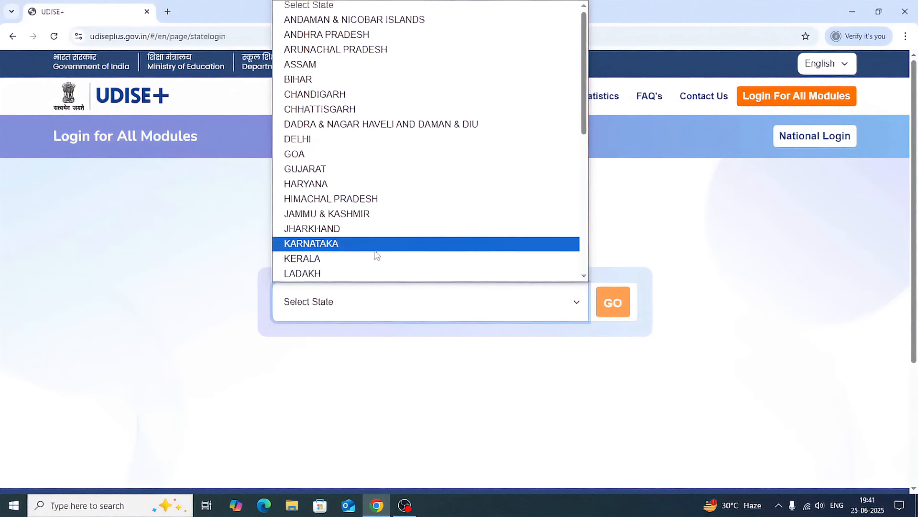
scroll(375, 254, down, 5)
click(326, 208)
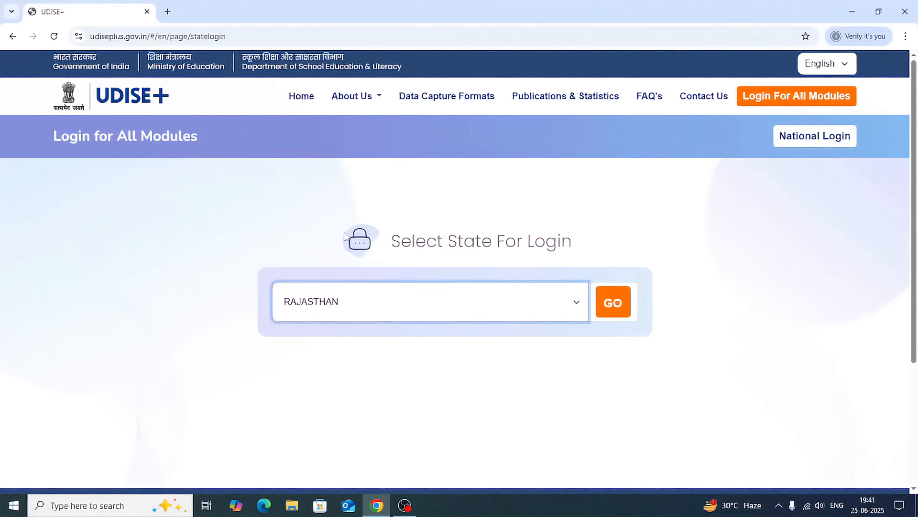
click(614, 303)
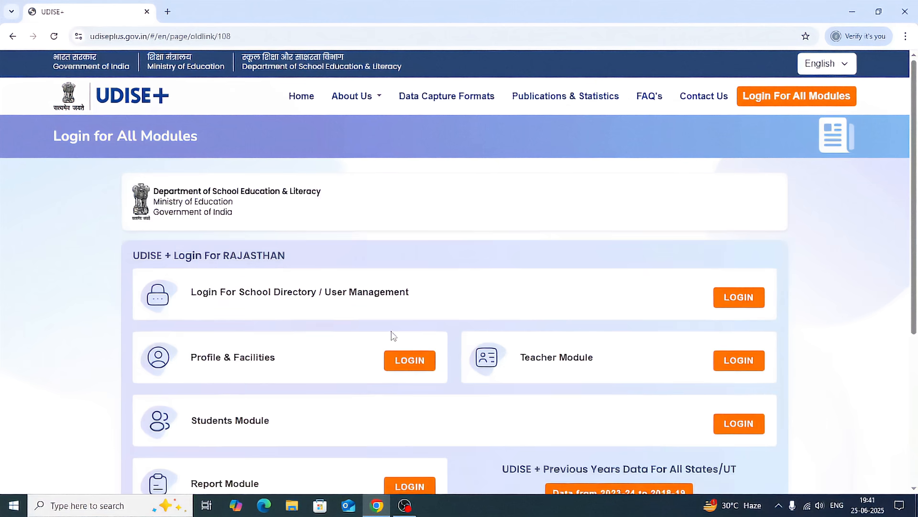
scroll(392, 334, down, 3)
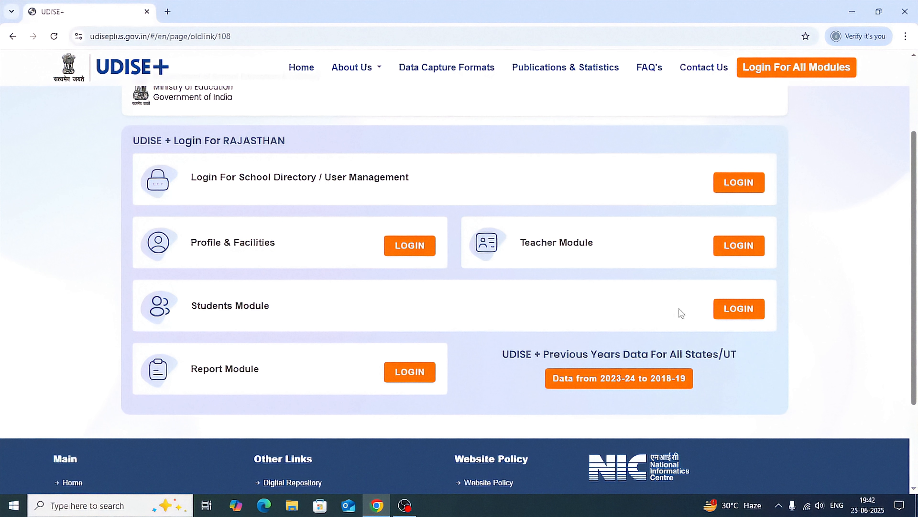
click(734, 310)
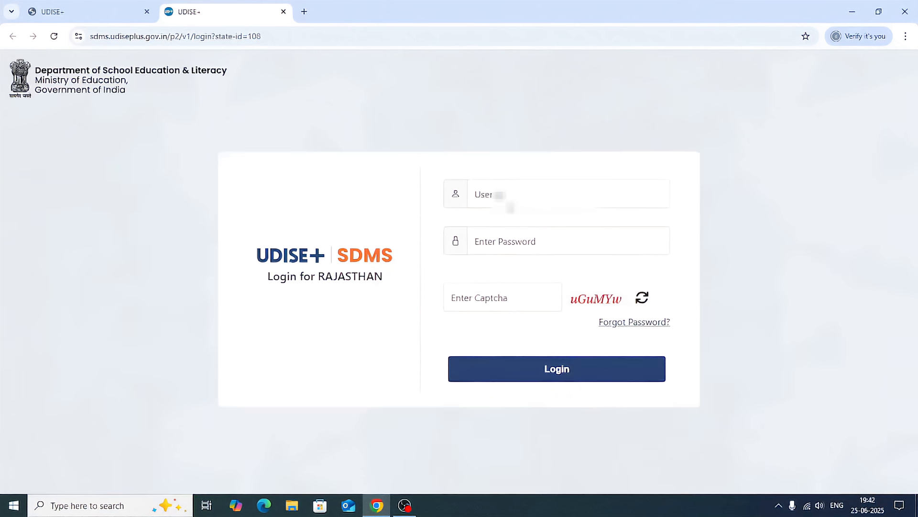
Log in to the student database by entering the school's username, the account password and the displayed captcha.
click(517, 199)
text(d)
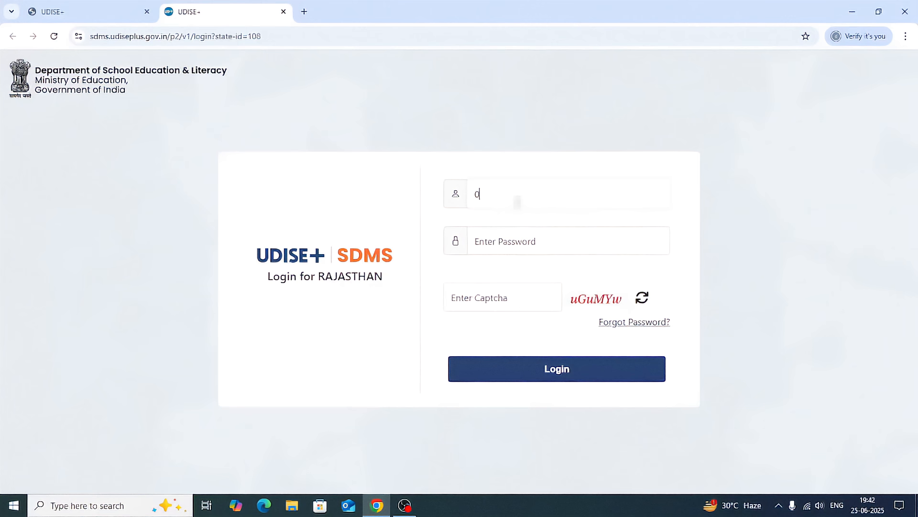
text(830)
key(Tab)
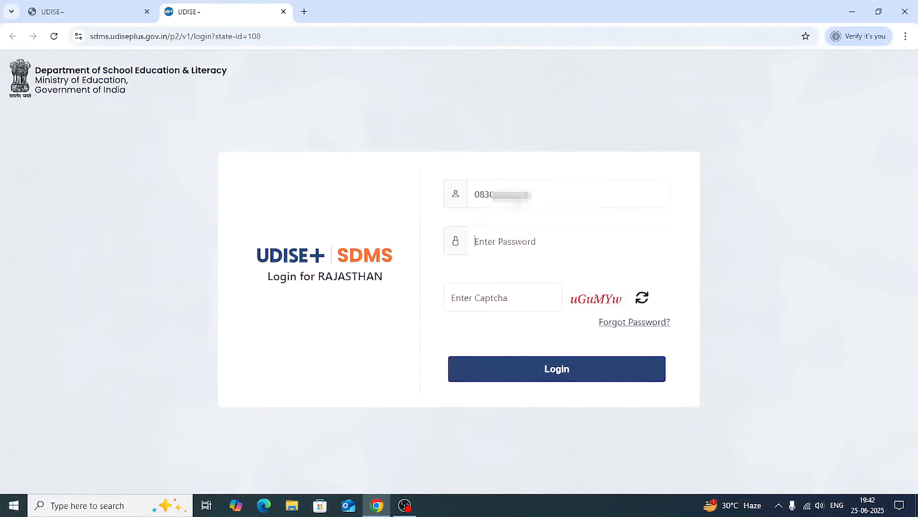
text(*)
click(495, 296)
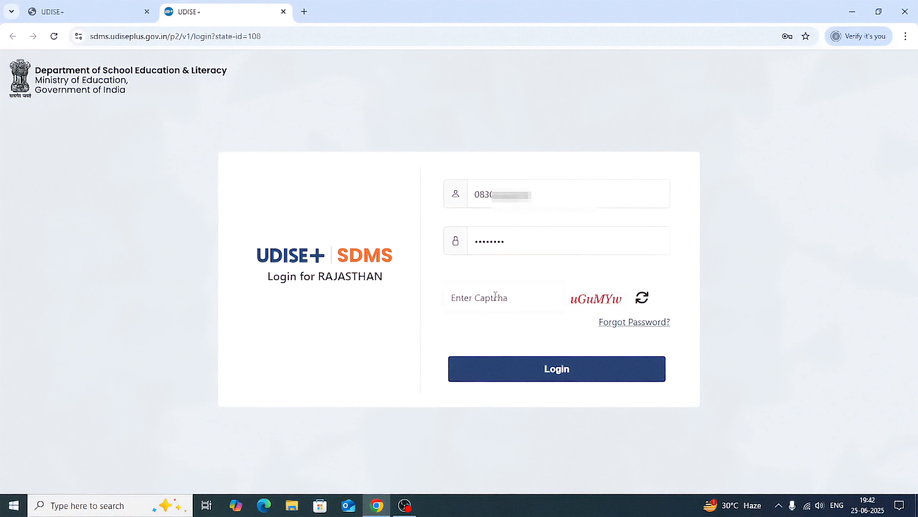
text(uGuMYw)
click(550, 371)
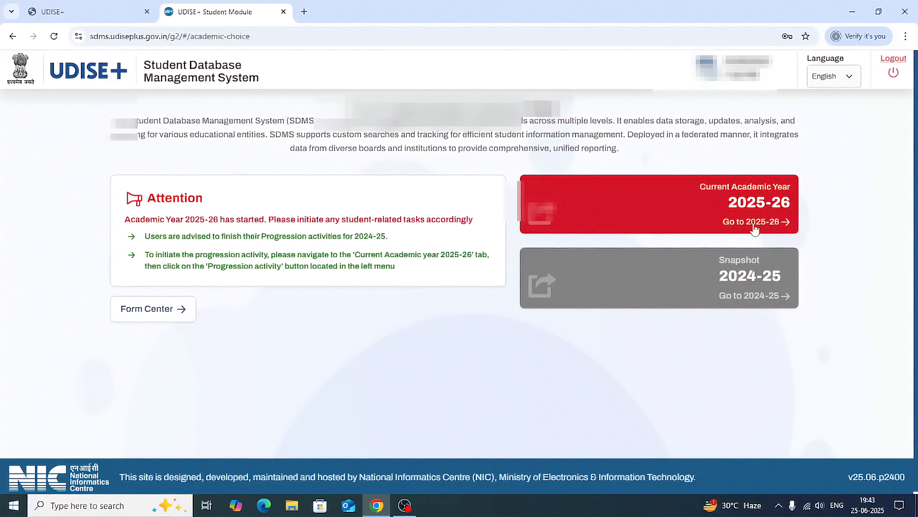
Enter academic year 2025-26, dismiss the school information and open the Progression Module under Student Movement and Progression.
click(785, 225)
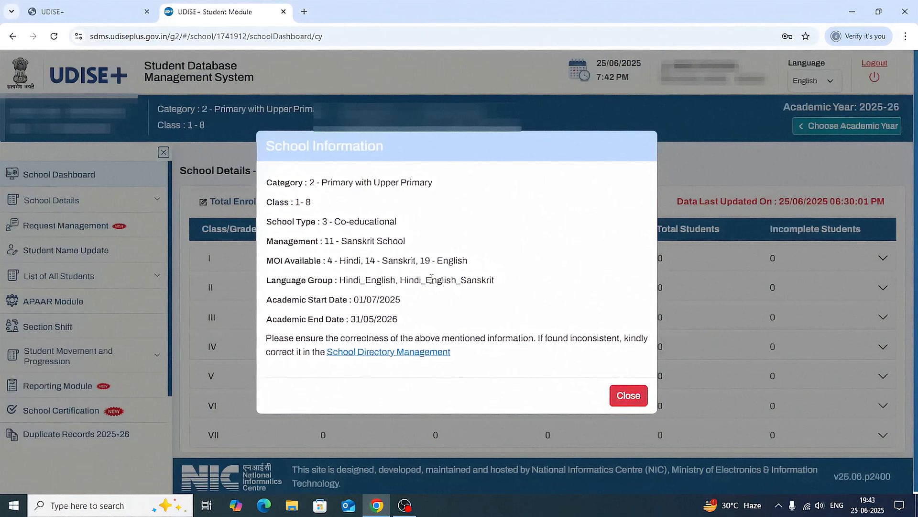
click(628, 396)
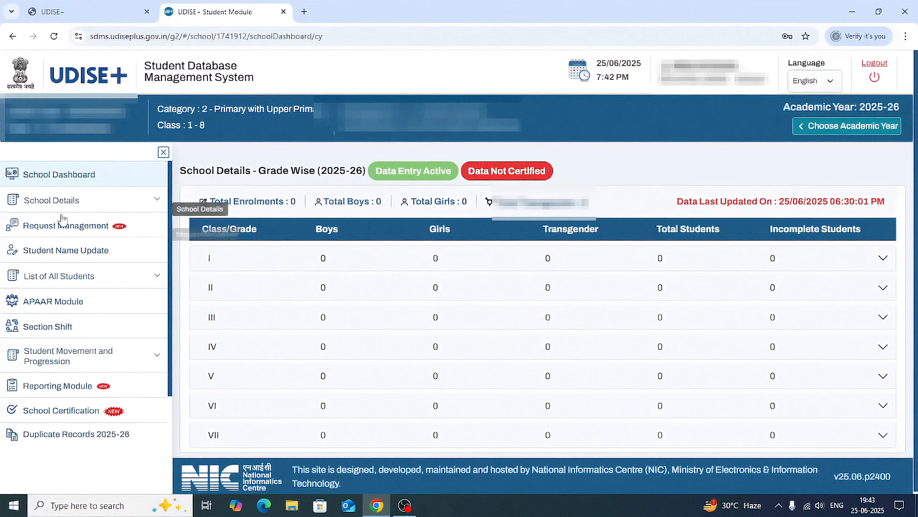
click(158, 359)
scroll(153, 357, down, 2)
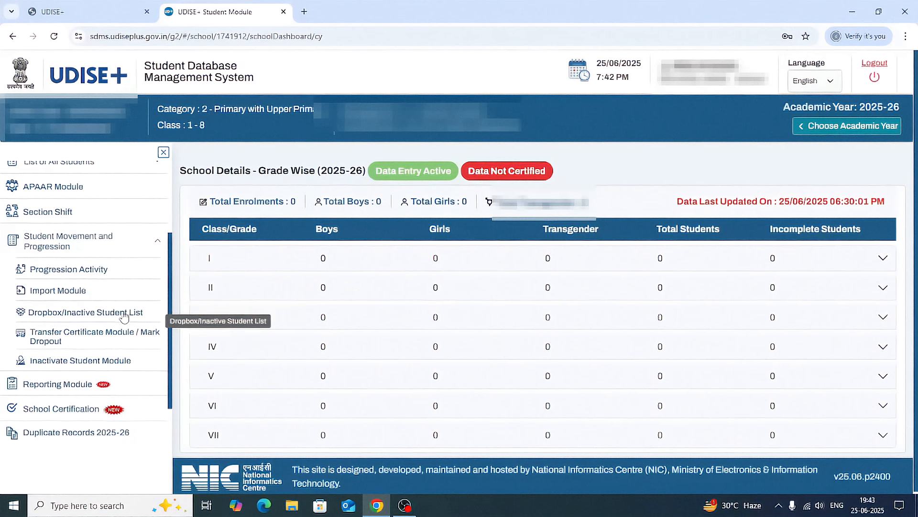
click(48, 273)
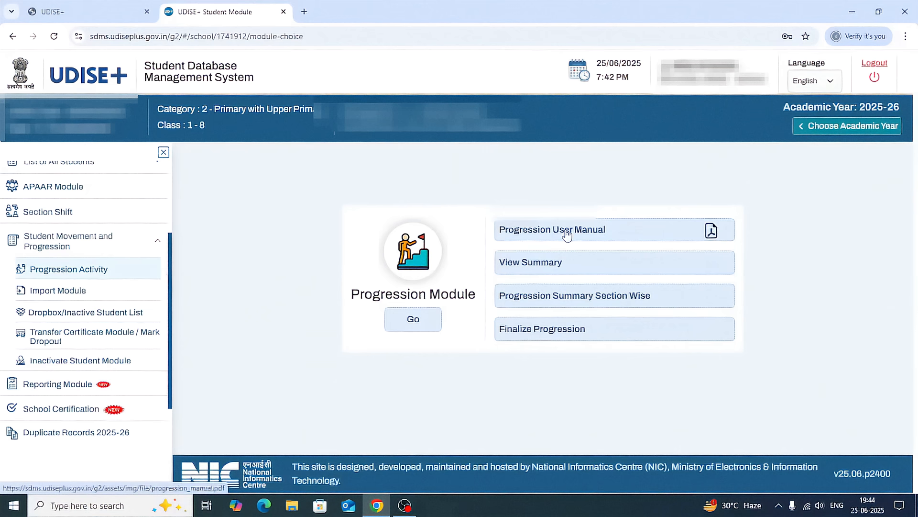
click(414, 320)
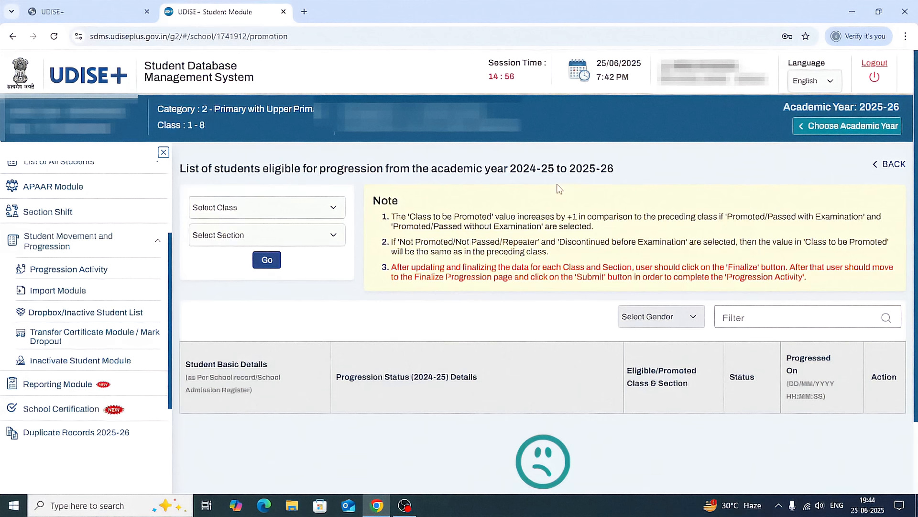
List the students eligible for progression in class I, section A.
click(334, 209)
click(234, 241)
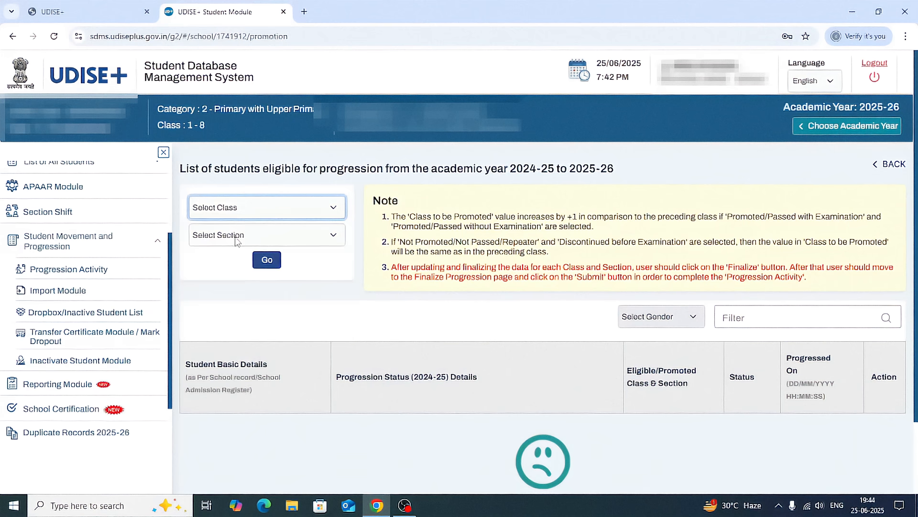
click(262, 239)
click(215, 269)
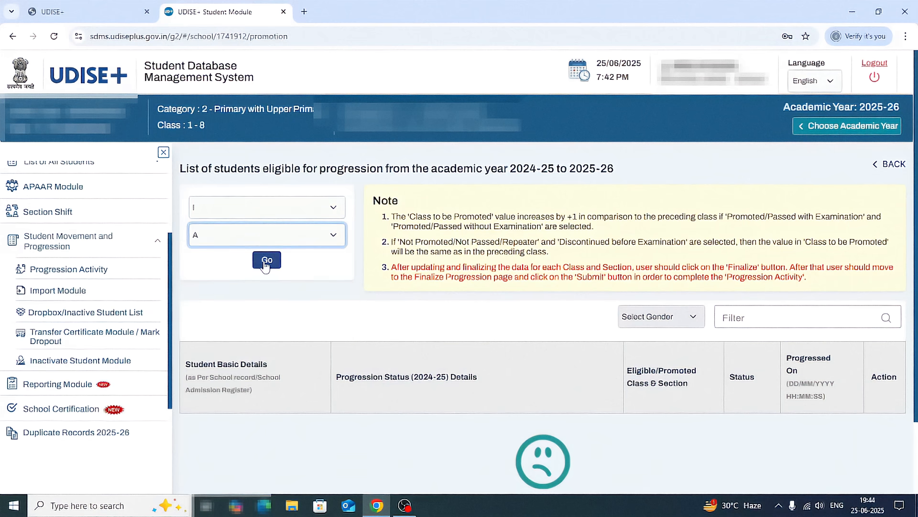
click(267, 260)
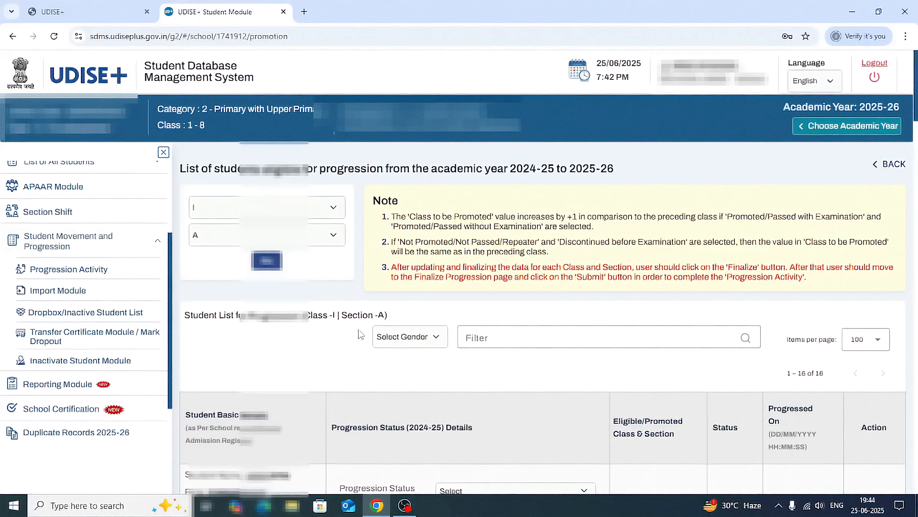
Set the first listed student's progression status to Promoted(by Examination) and the marks in percentage to 90.
scroll(359, 333, down, 5)
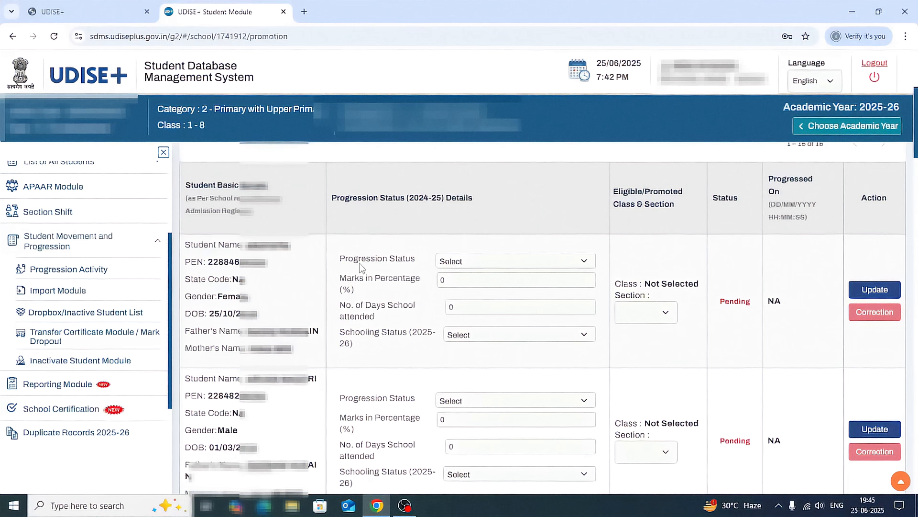
click(491, 262)
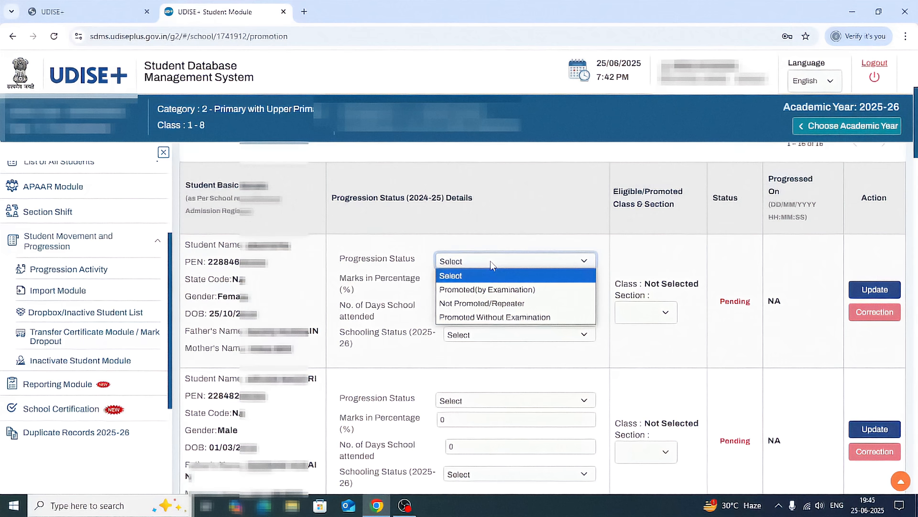
click(409, 275)
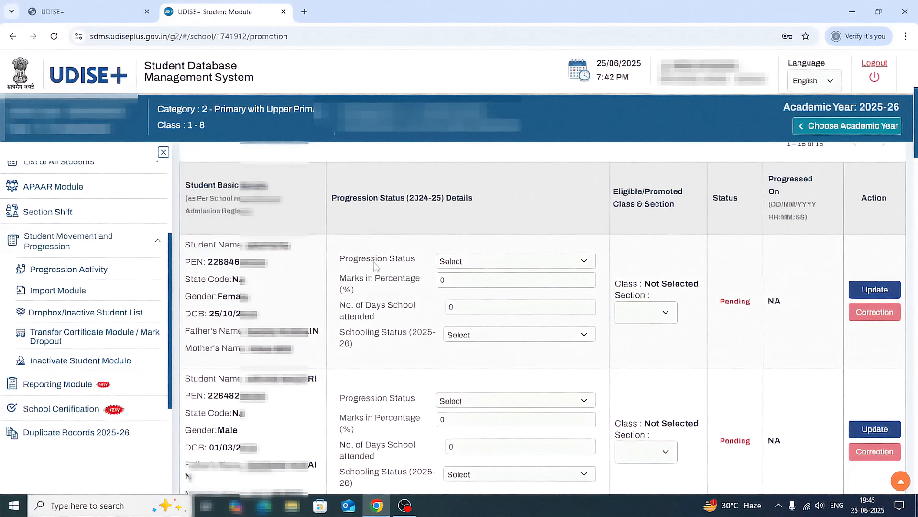
click(585, 263)
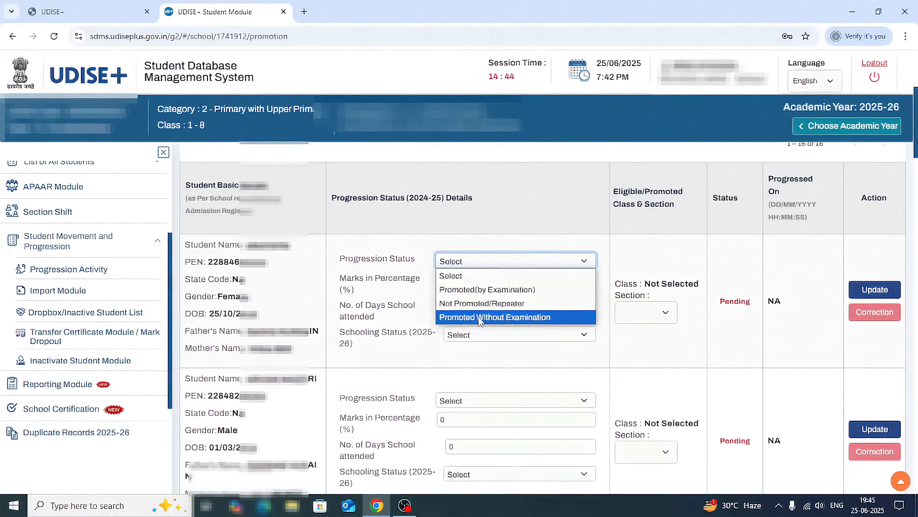
click(484, 290)
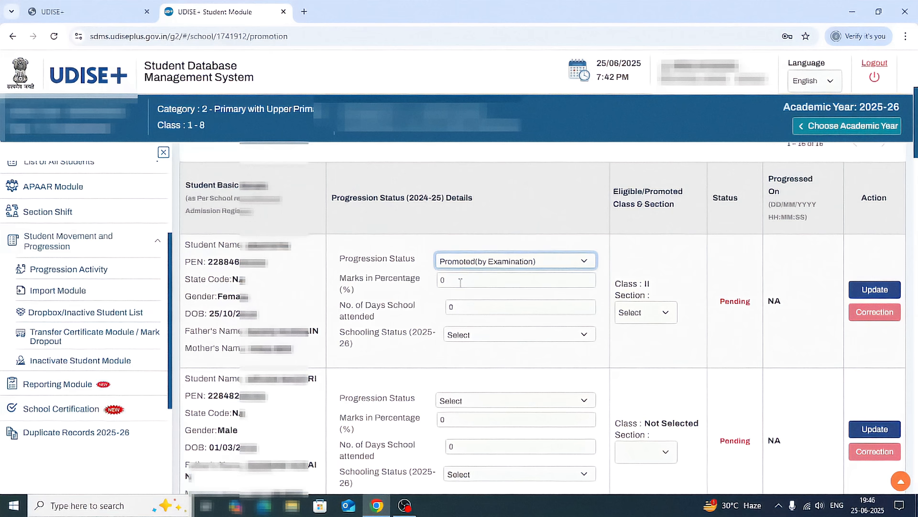
double_click(438, 286)
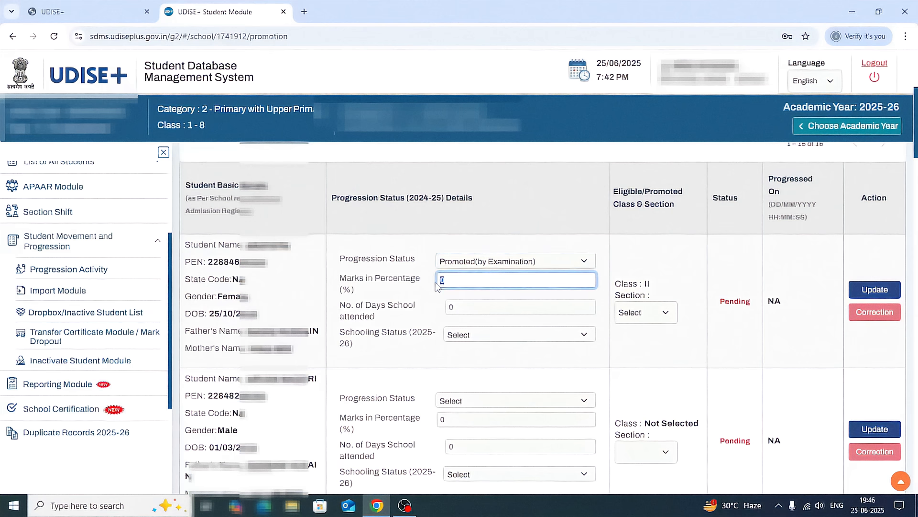
text(90)
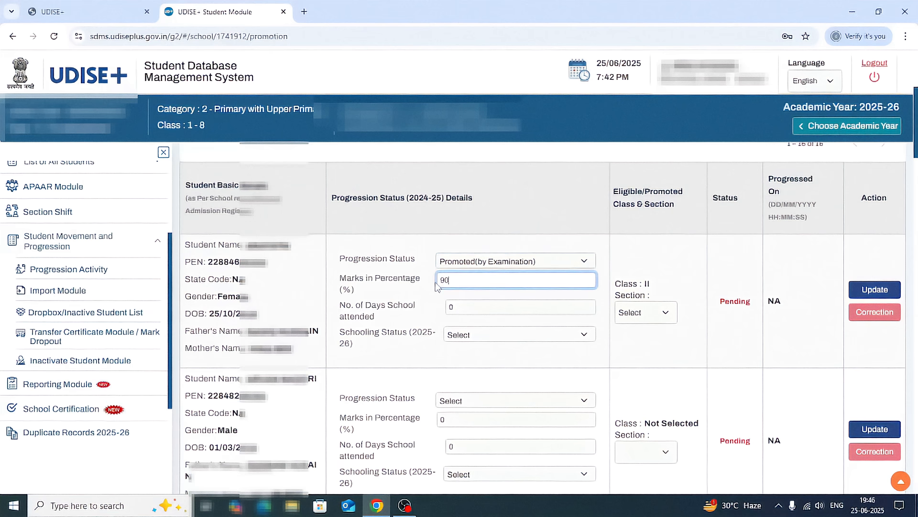
Set the first student's school days attended to 150 and the 2025-26 schooling status to Studying in Same School.
click(474, 305)
double_click(444, 310)
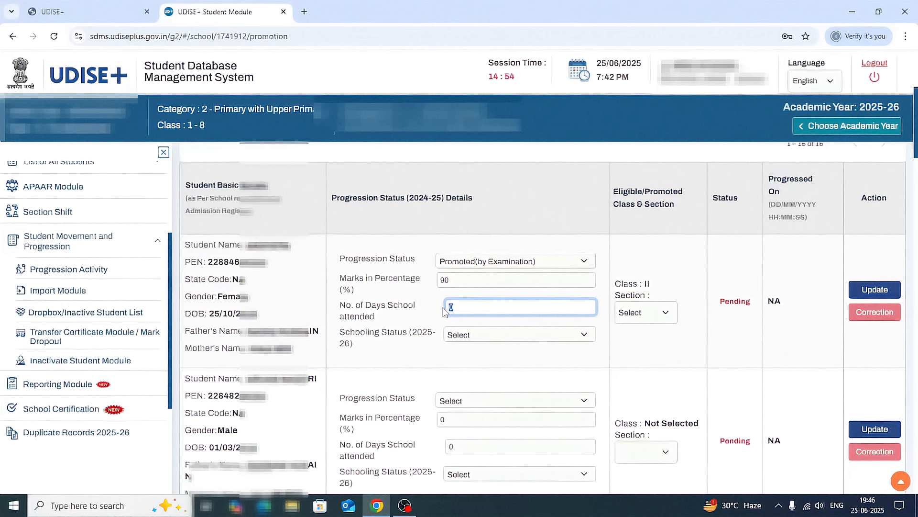
text(15)
click(467, 338)
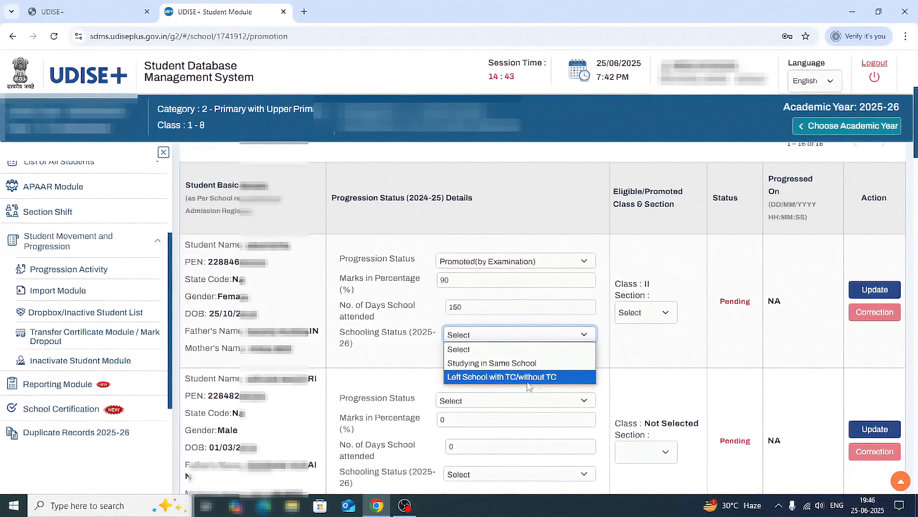
click(481, 363)
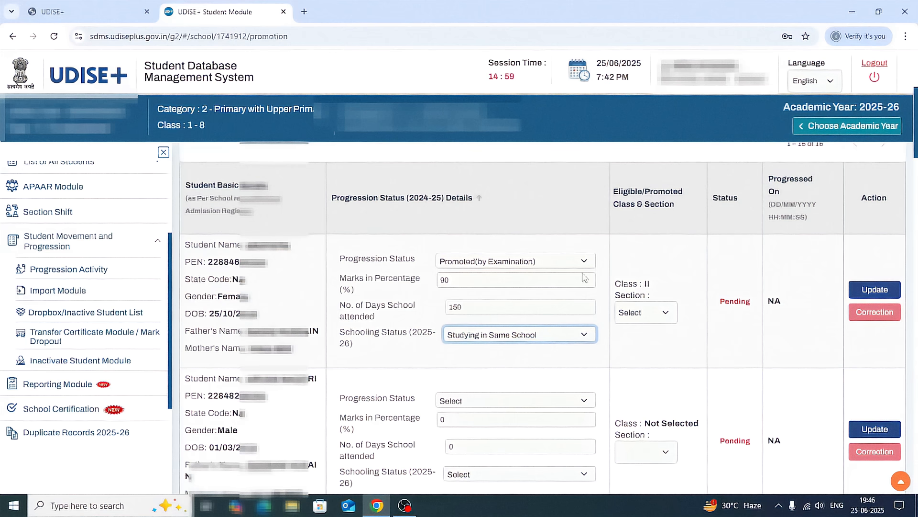
Assign the first student to section A of class II and update the progression record.
click(664, 312)
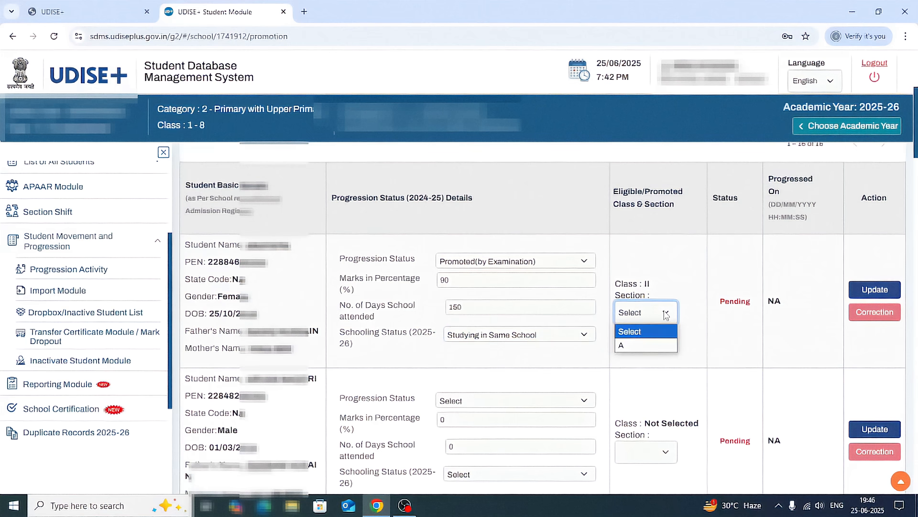
click(638, 346)
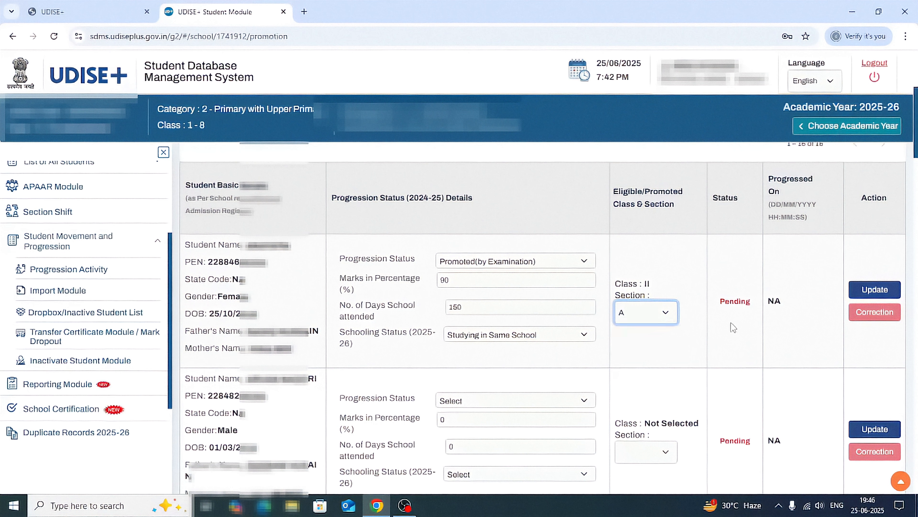
drag(718, 301, 758, 305)
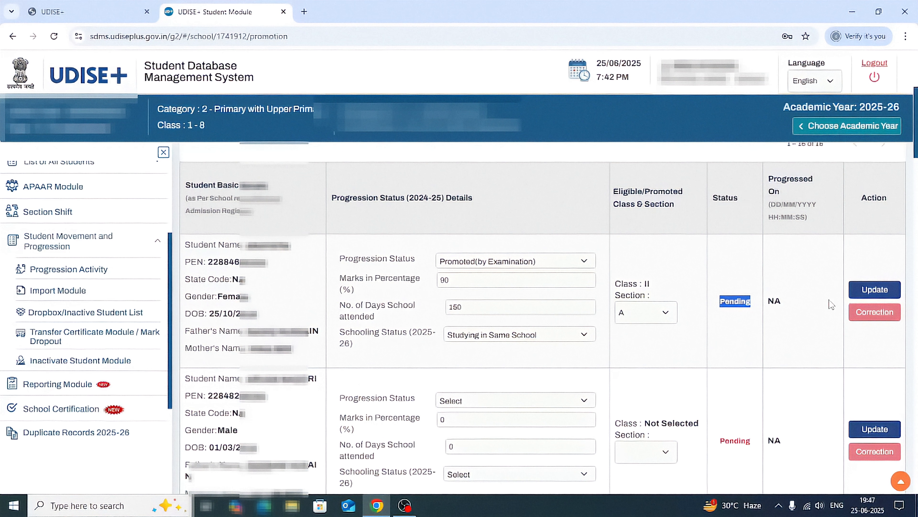
click(878, 290)
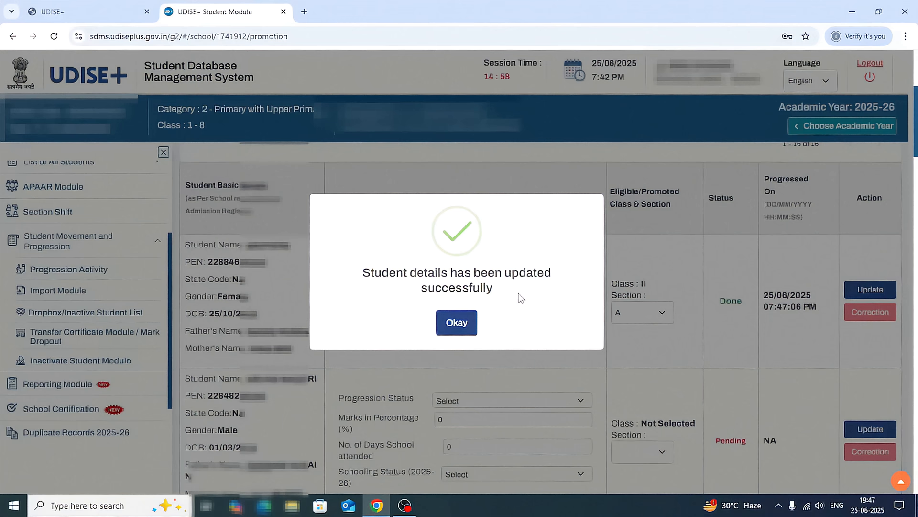
click(456, 323)
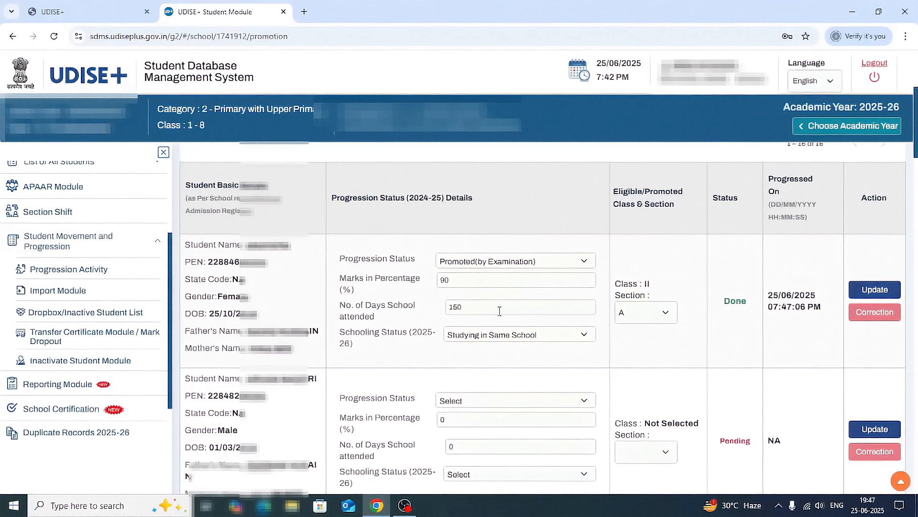
Correct the first student's number of school days attended to 130 and update the record again.
drag(488, 306, 438, 313)
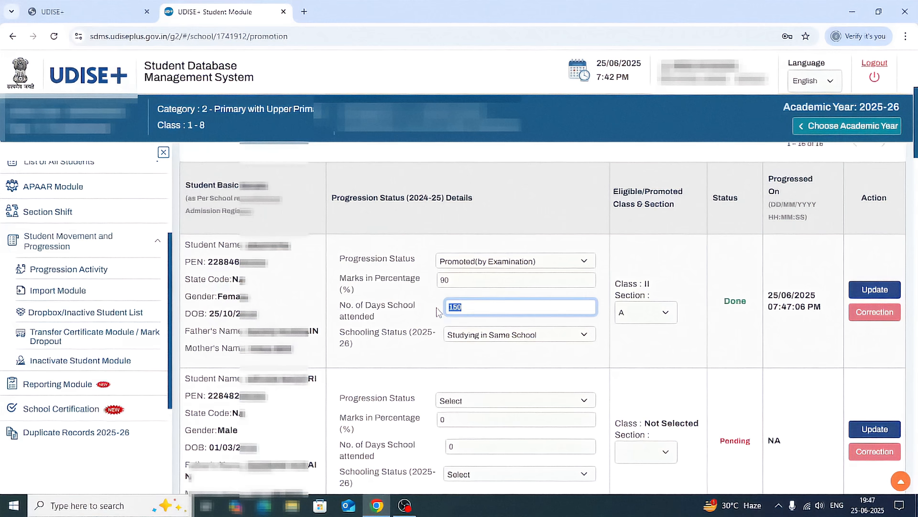
text(130)
click(871, 293)
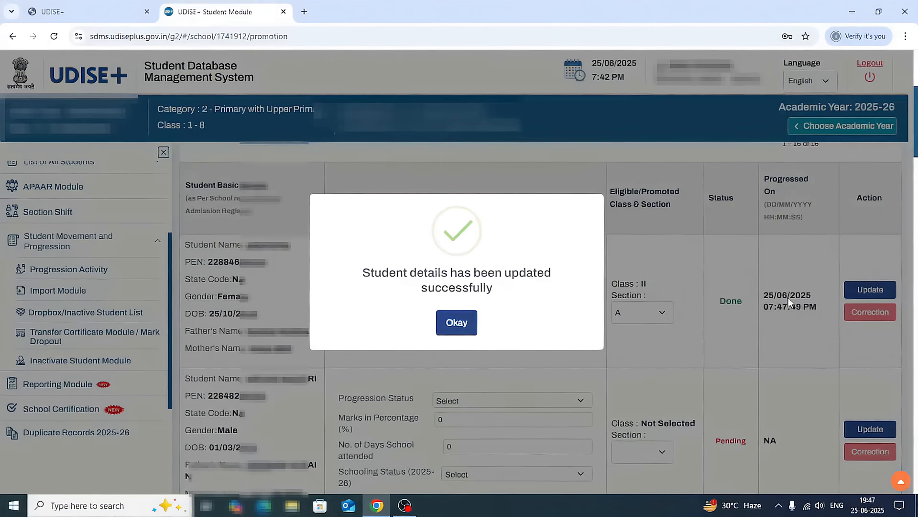
click(458, 323)
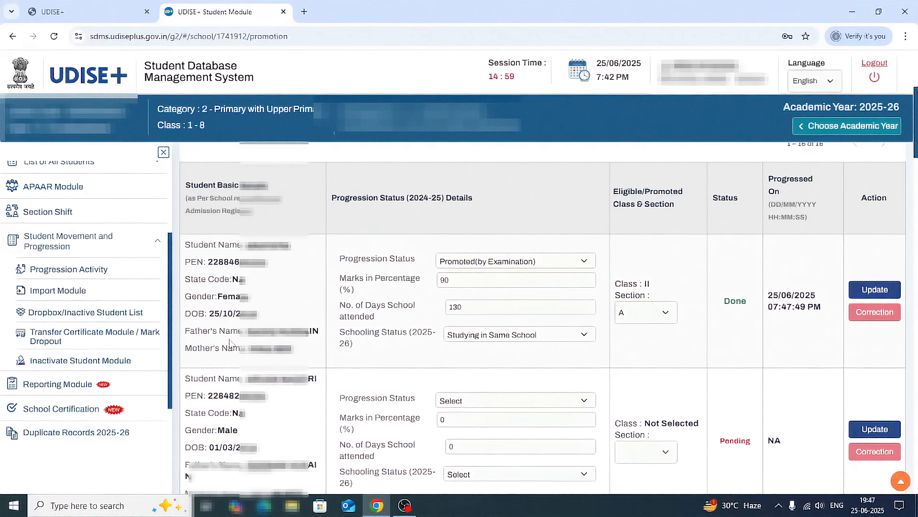
Look through the remaining students down to the Finalize option and return to the Progression Activity page.
scroll(404, 348, down, 5)
scroll(404, 349, down, 10)
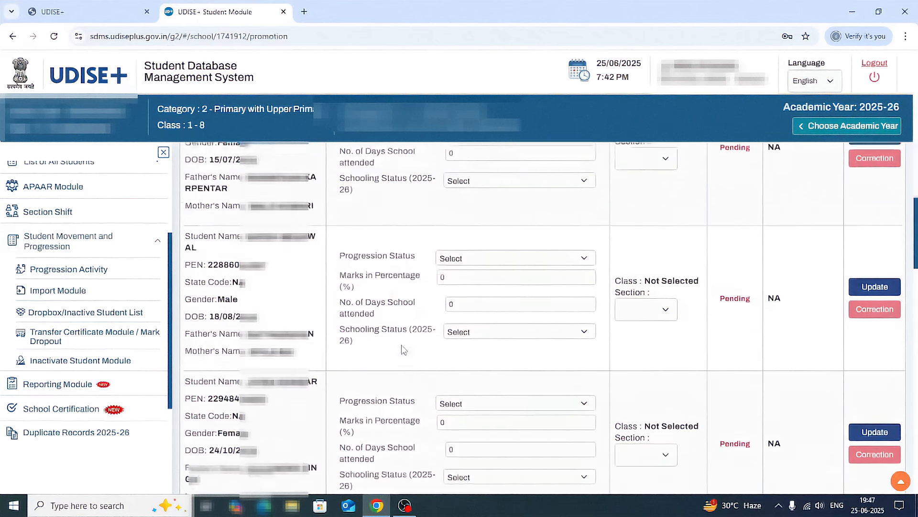
scroll(453, 380, down, 3)
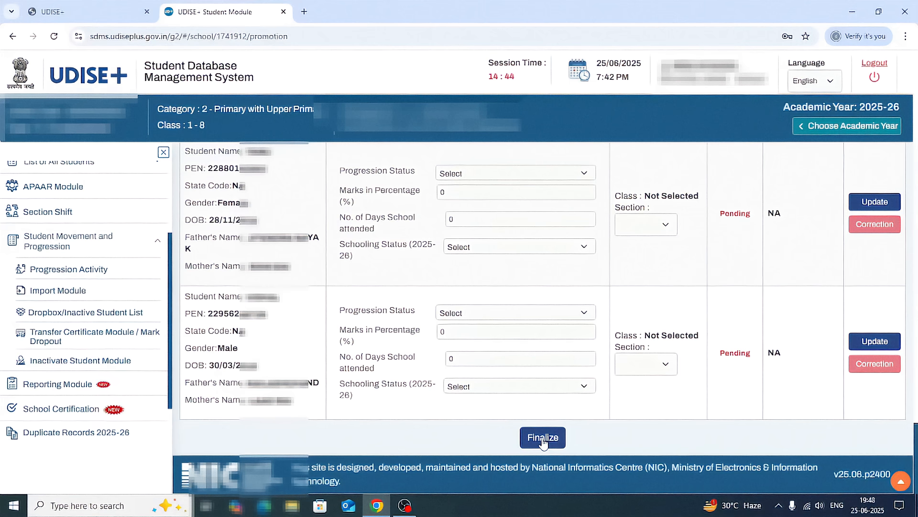
click(69, 271)
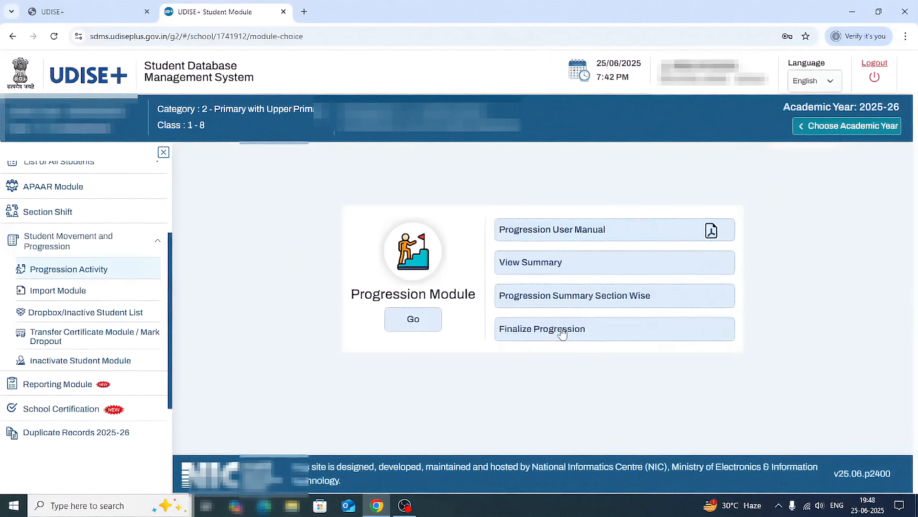